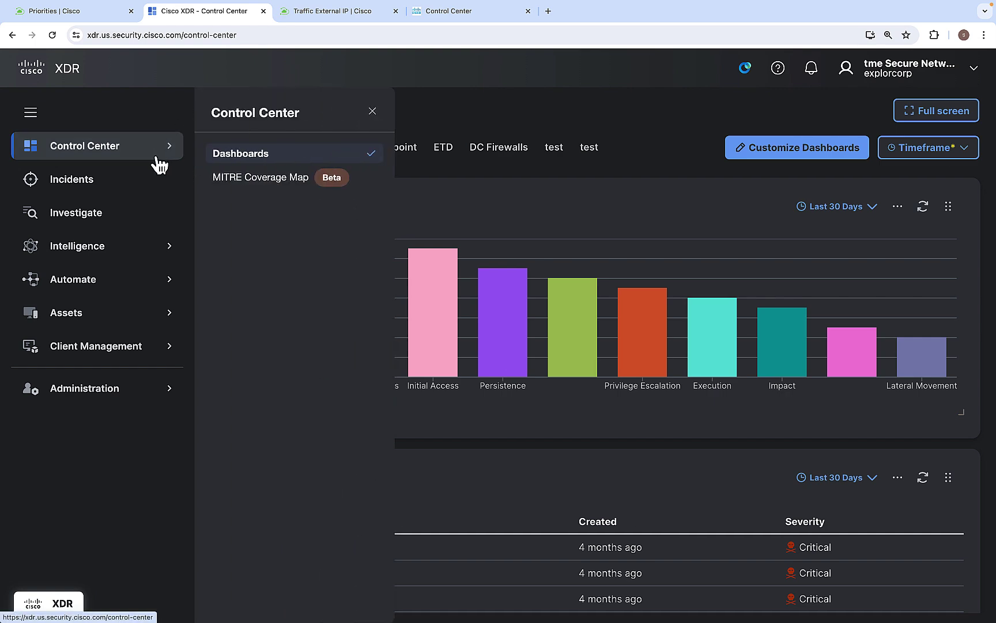
- Go from the dashboard to Intelligence > Judgments in the left navigation
click(110, 255)
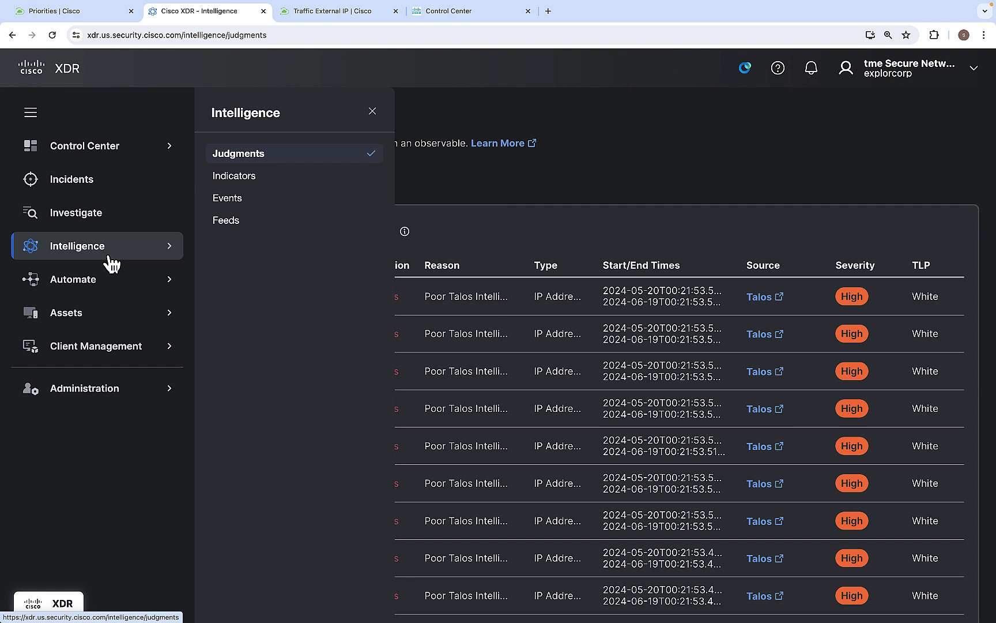
- Show the public judgments and get ready to search them for observable 87.106.46.107
click(257, 158)
click(235, 176)
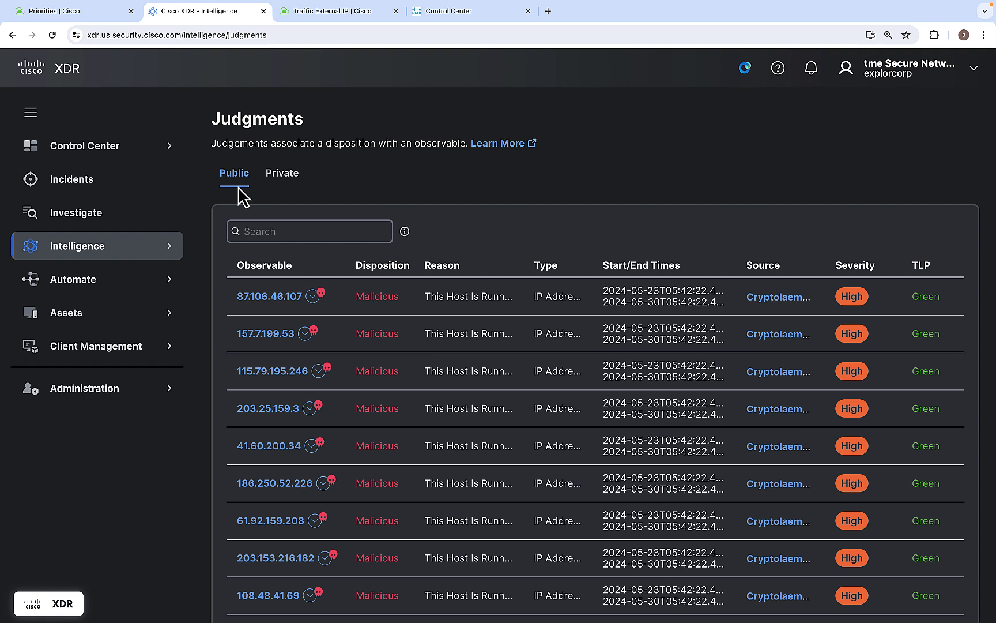
click(260, 232)
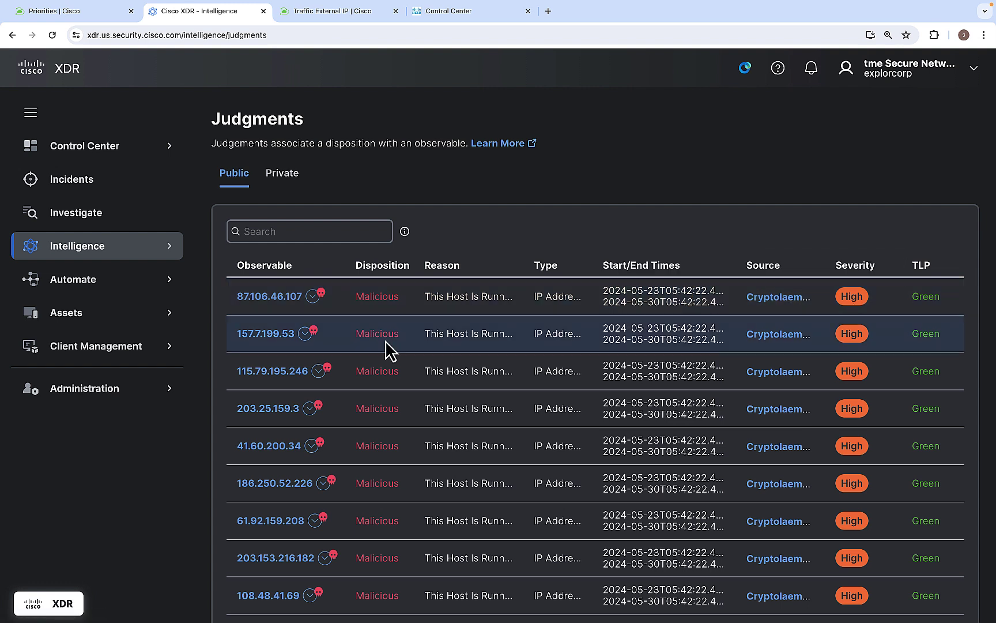
mouse_move(311, 299)
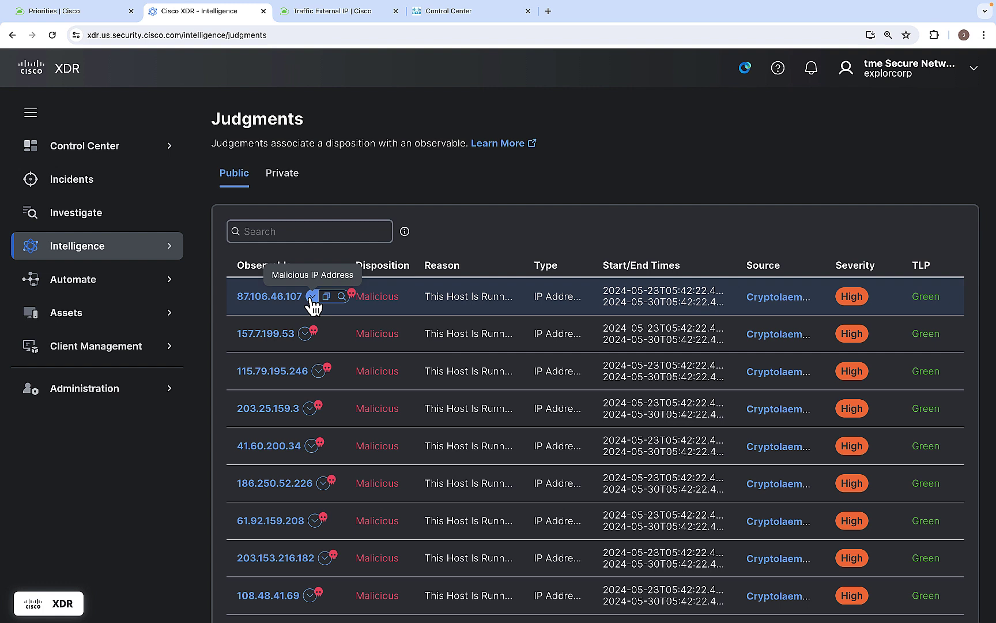
- Start a Create Judgment form for 87.106.46.107, then cancel it
click(311, 298)
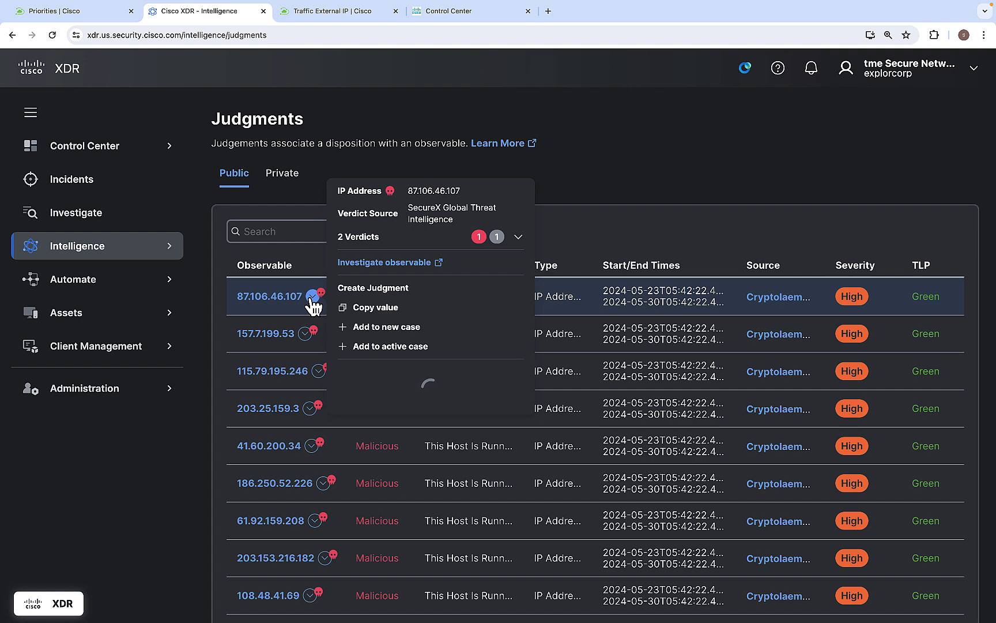
click(394, 289)
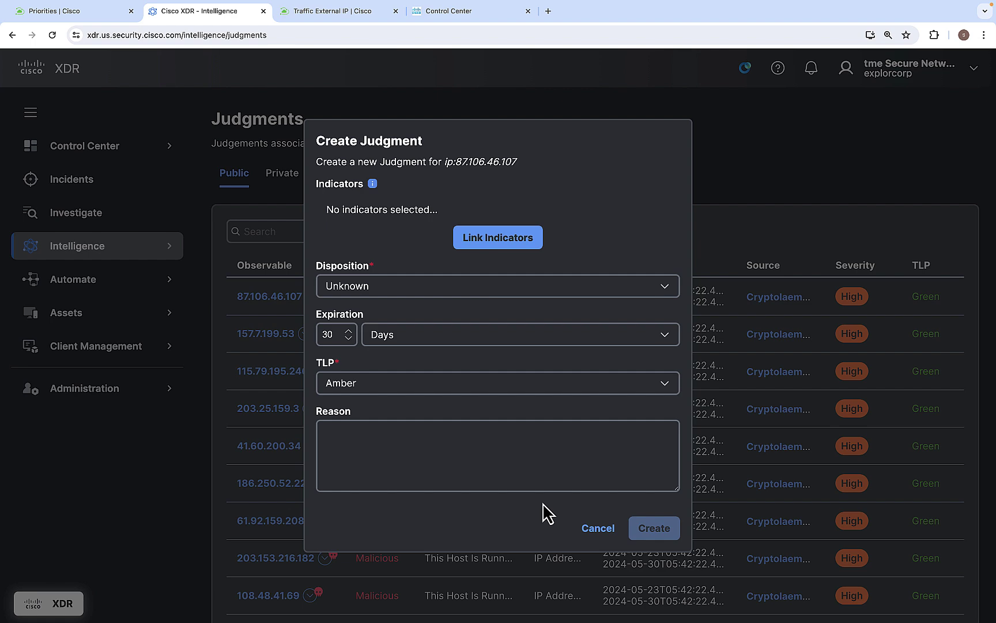
click(594, 539)
- Switch to private judgments and review the verdict actions for 121.227.168.69
click(629, 162)
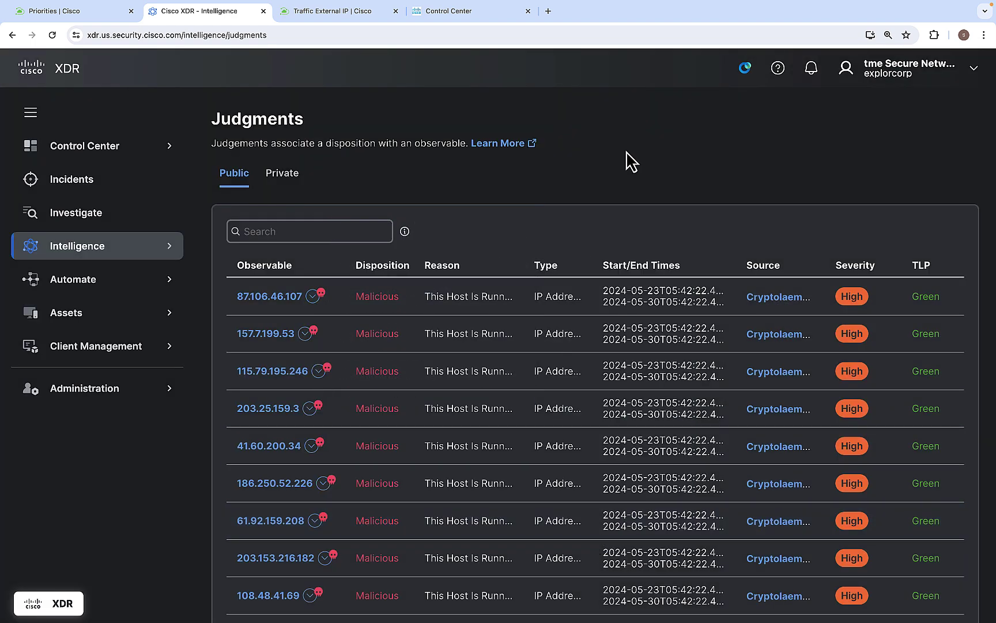
click(290, 186)
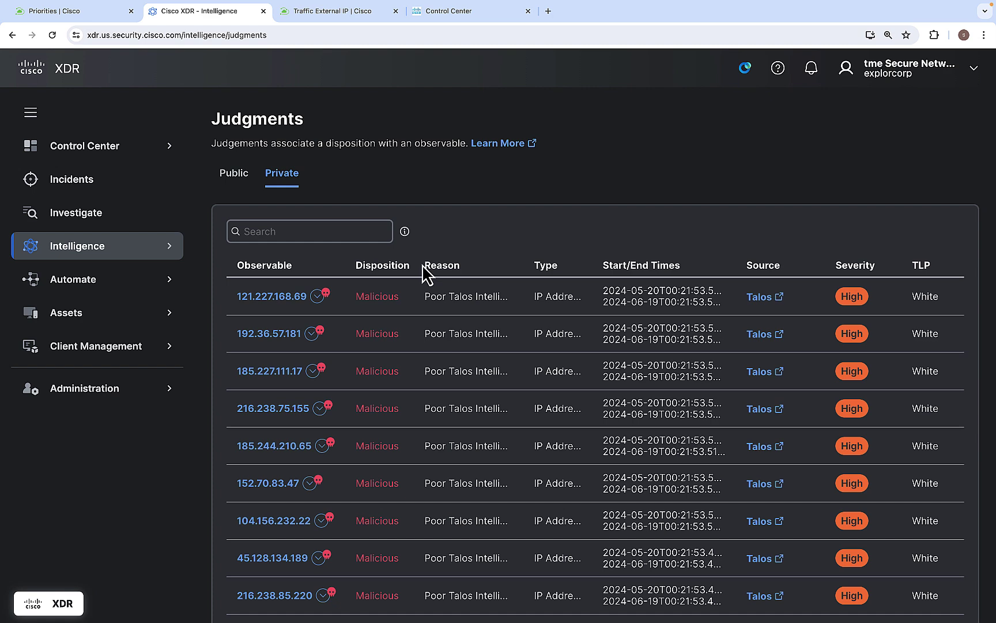
click(319, 296)
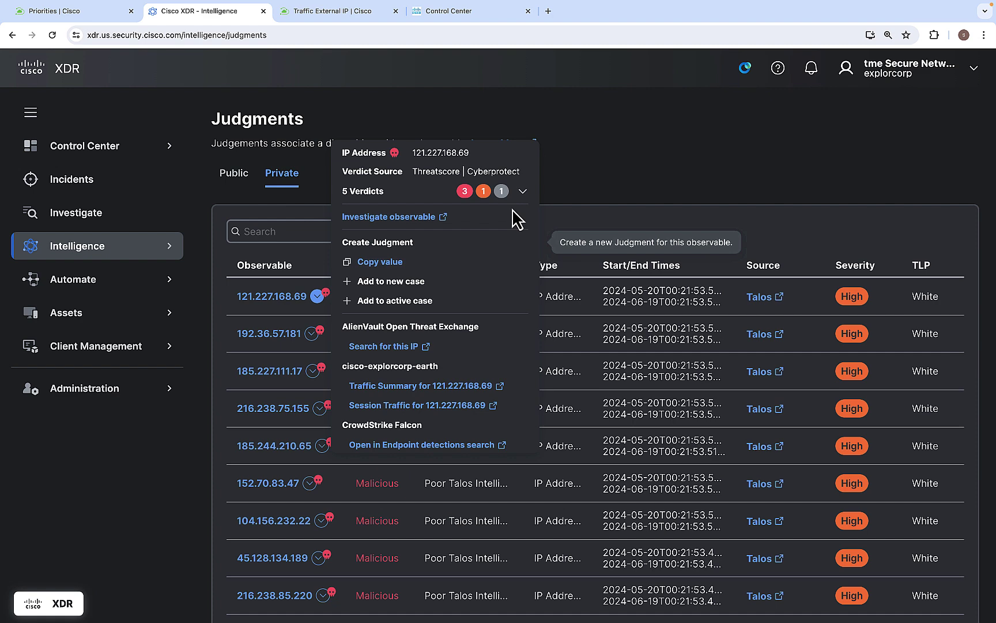
click(667, 174)
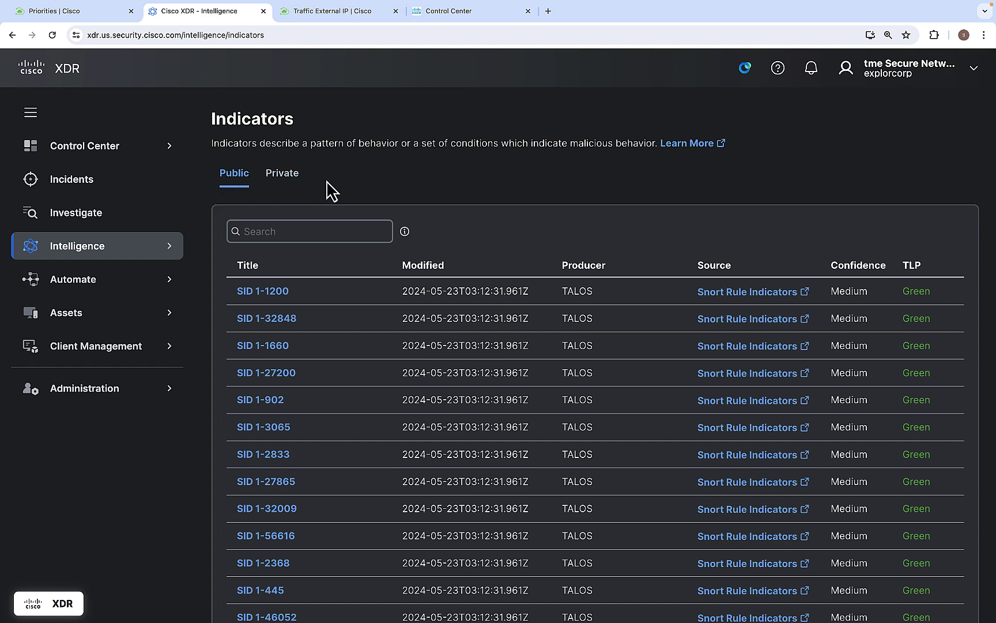
- Show the private indicators and look at the Create Indicator form without saving
click(285, 179)
click(260, 232)
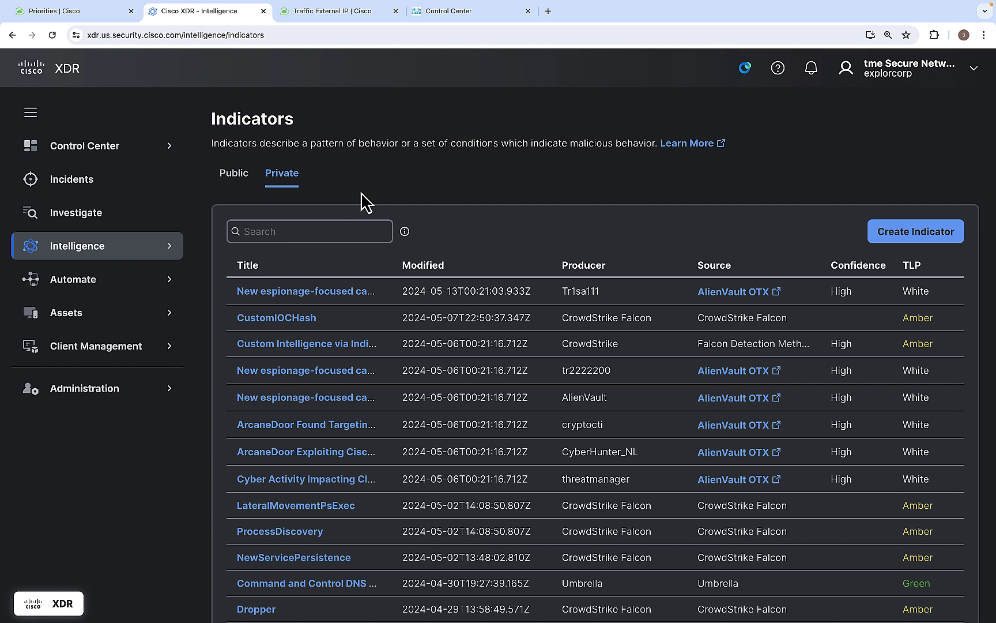
click(927, 237)
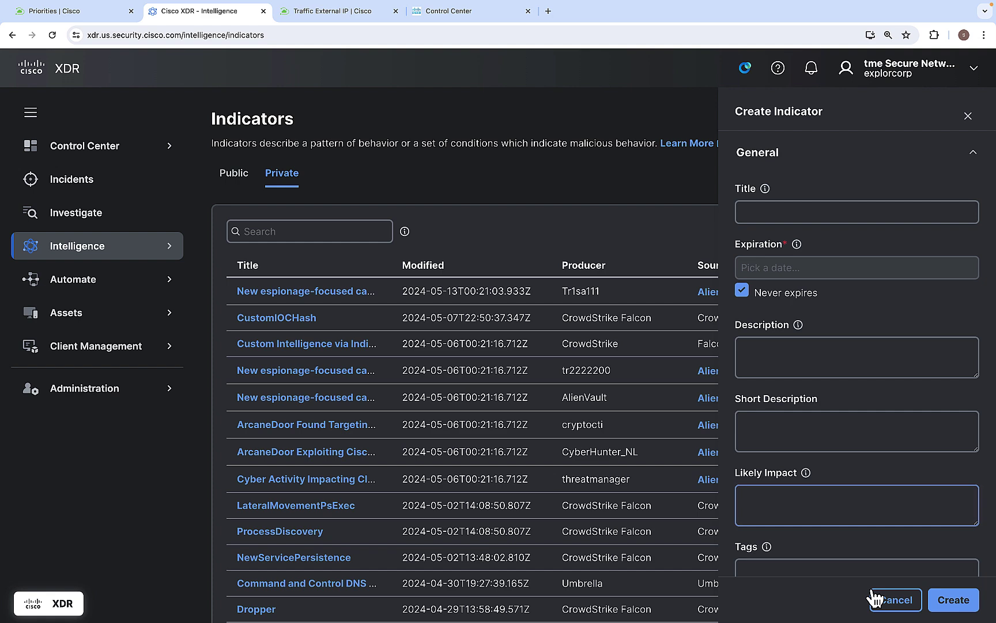
click(909, 603)
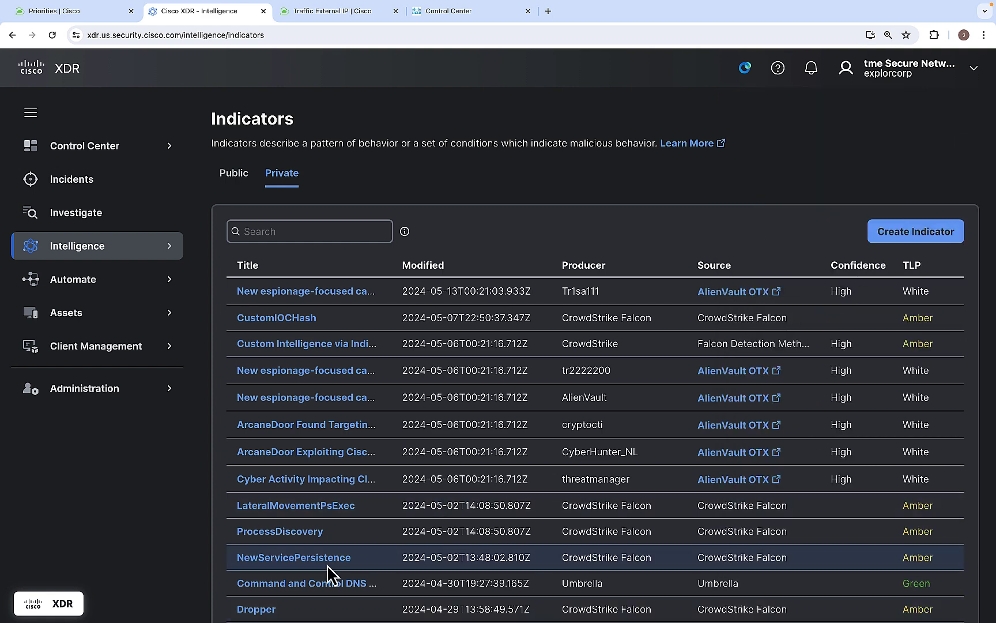
- Review the Command and Control DNS activities indicator's details and JSON, then close it
click(334, 584)
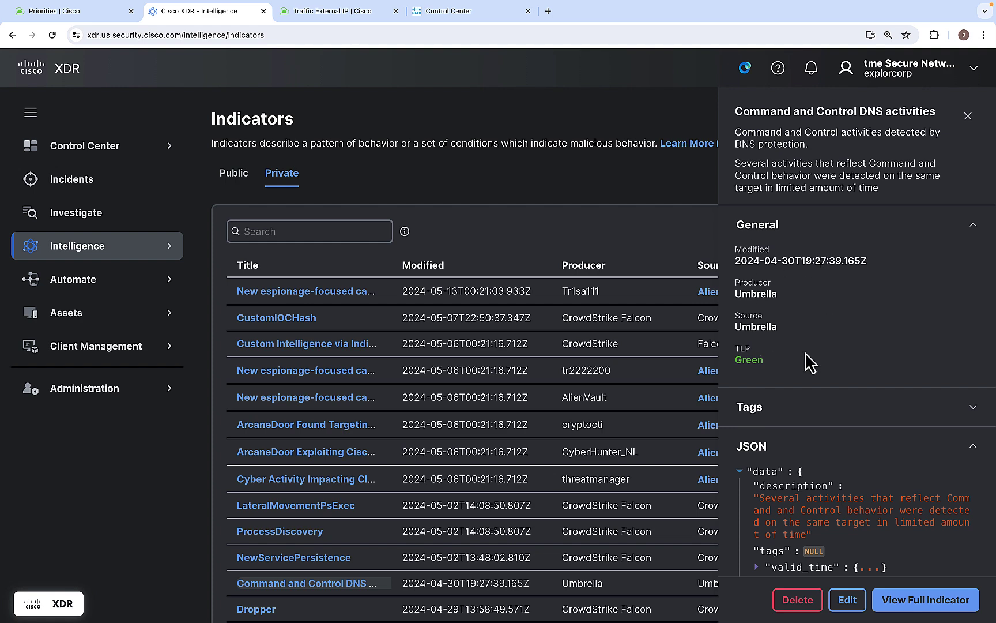
scroll(807, 358, down, 7)
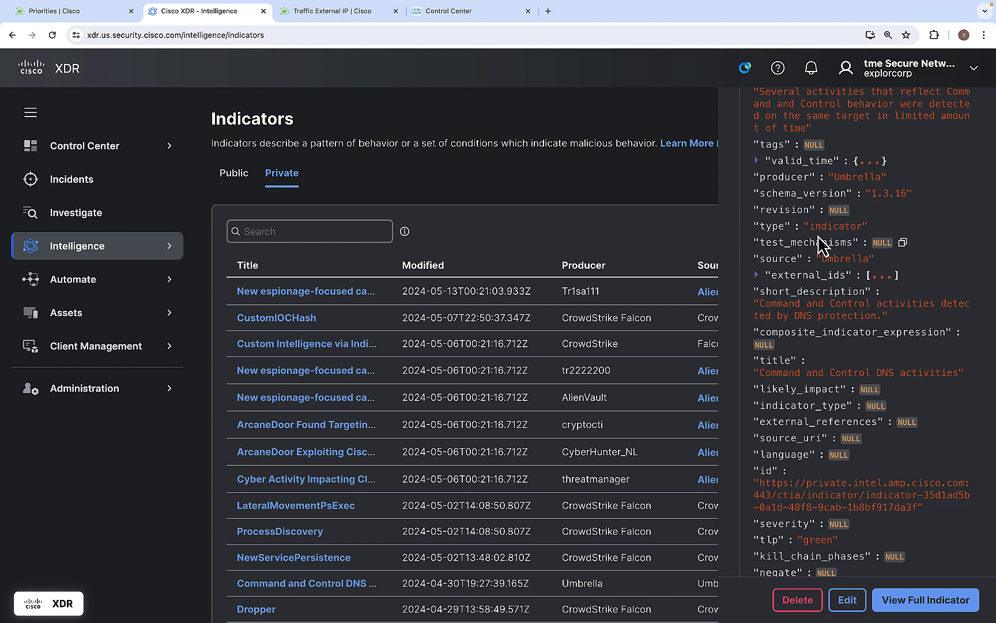
scroll(852, 196, up, 7)
click(968, 116)
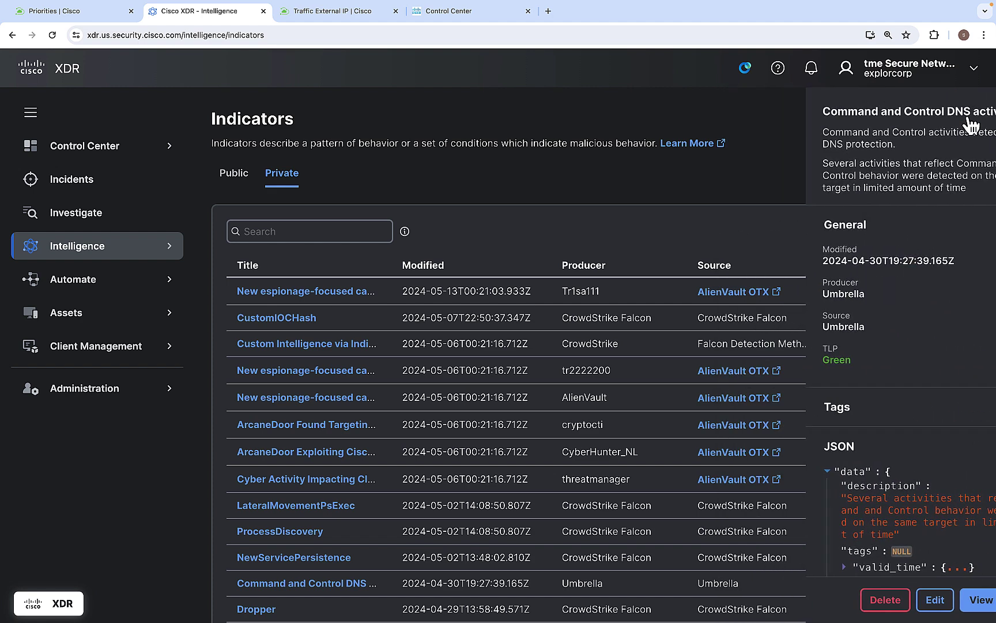
- Open Intelligence > Events and browse the private intrusion events
click(157, 252)
click(242, 199)
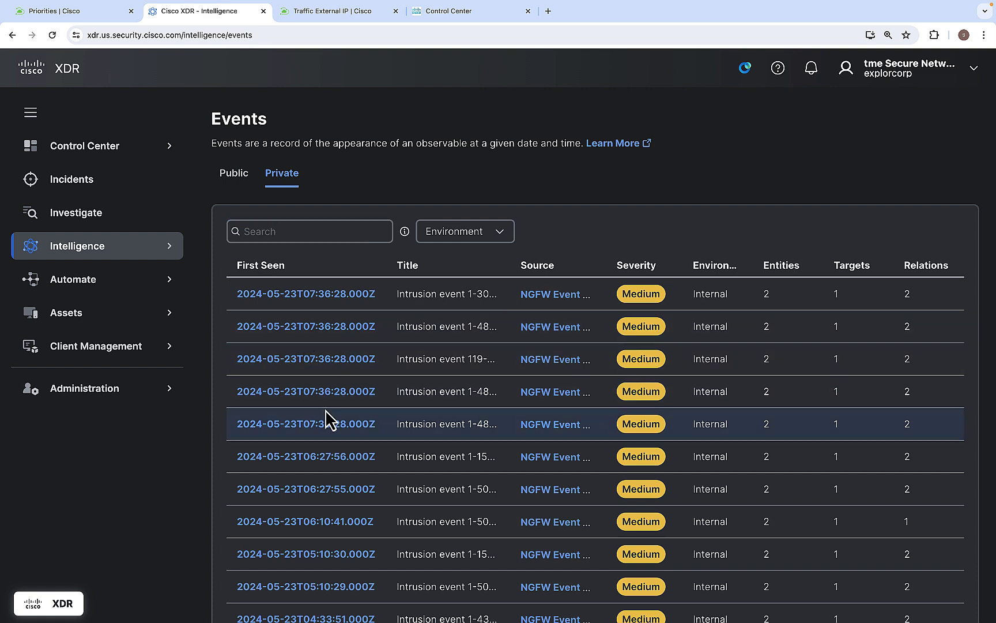
scroll(327, 418, down, 1)
scroll(327, 418, up, 1)
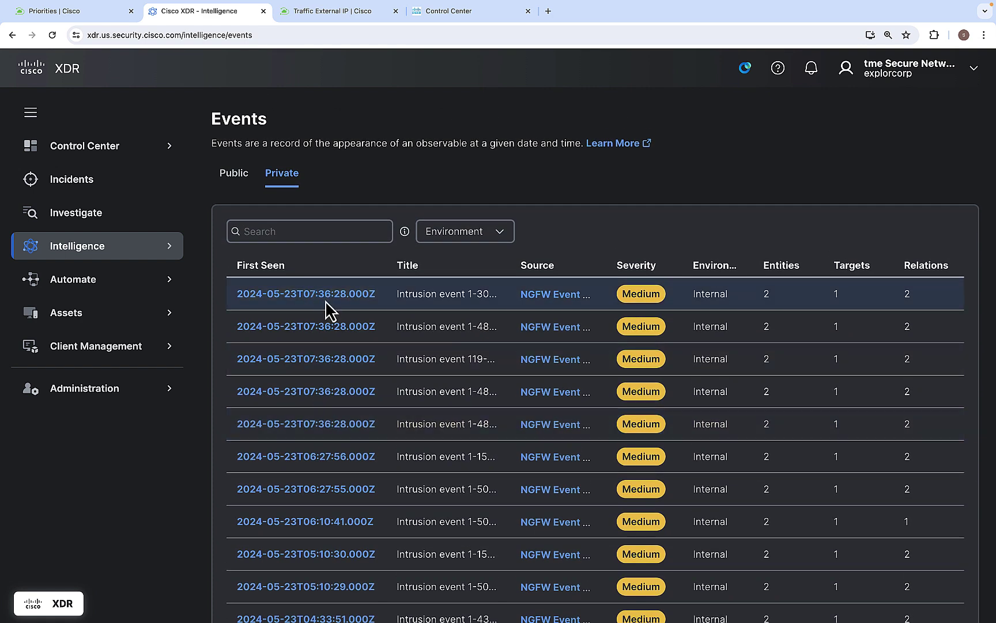
- Inspect the first intrusion event's details, then switch to the public events
click(333, 297)
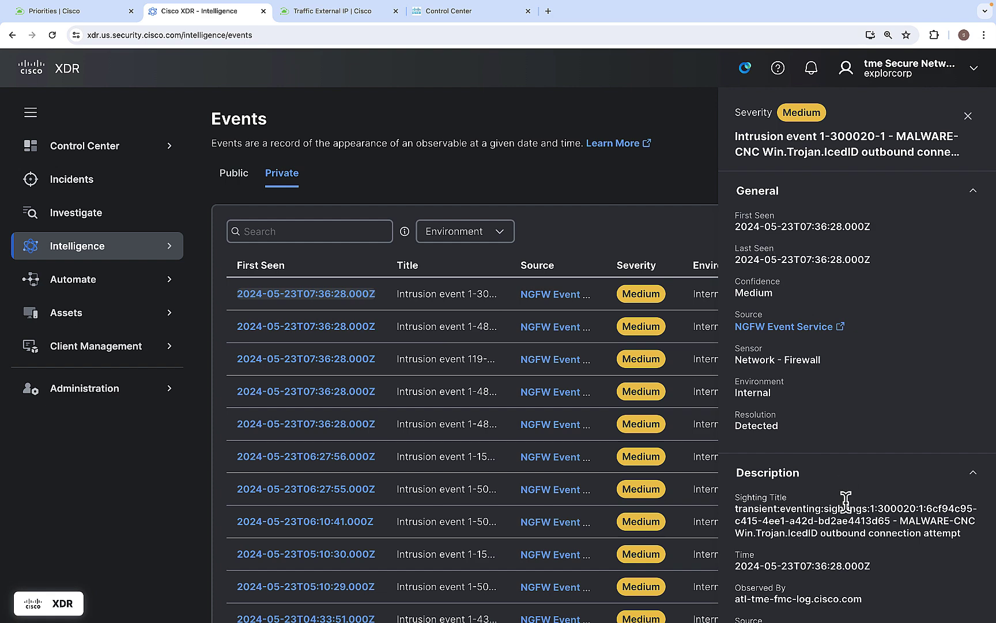
scroll(846, 502, down, 4)
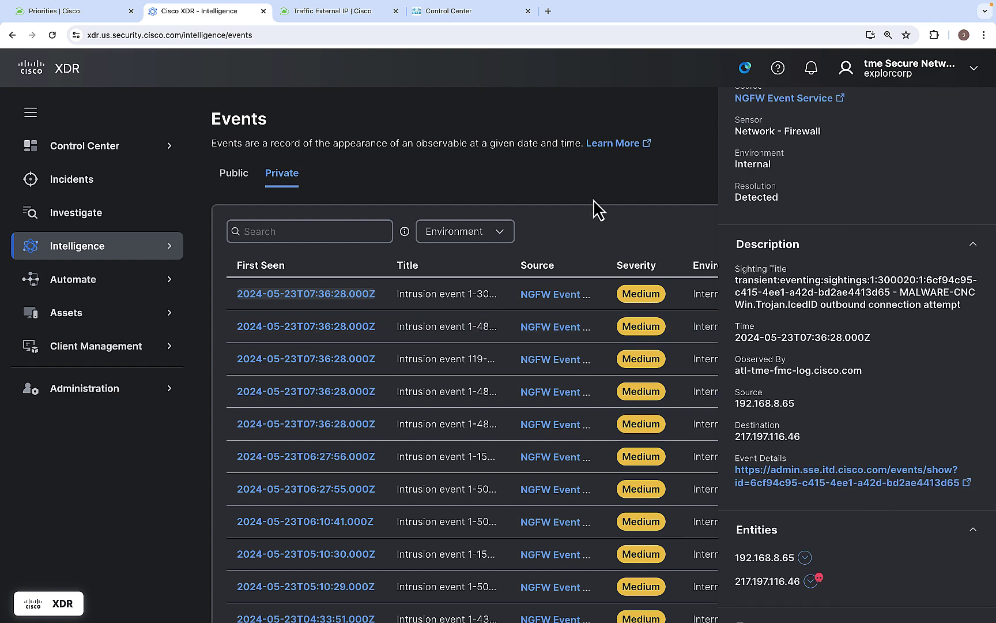
click(245, 179)
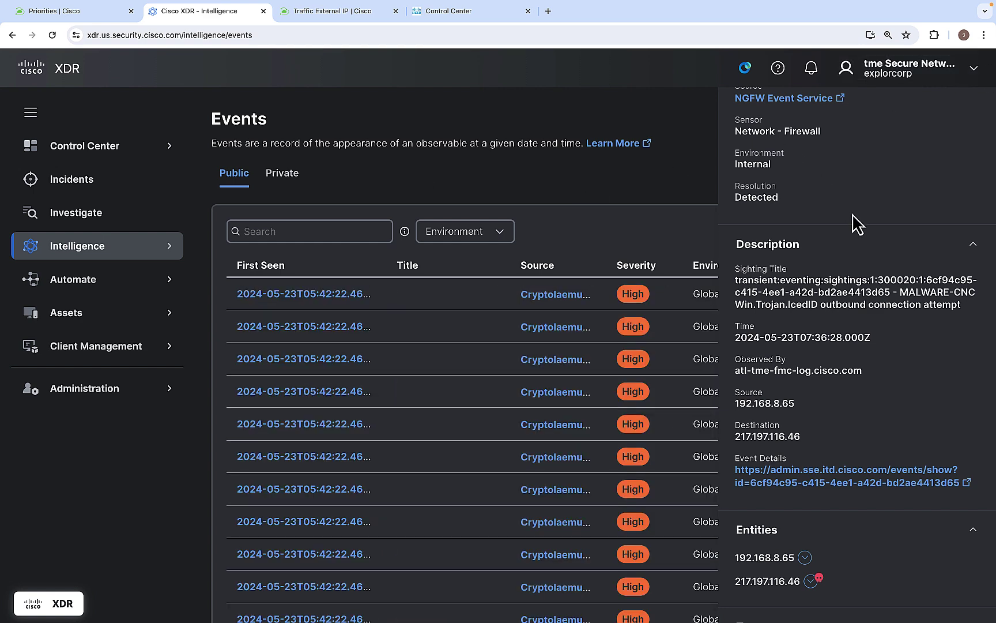
scroll(858, 223, up, 5)
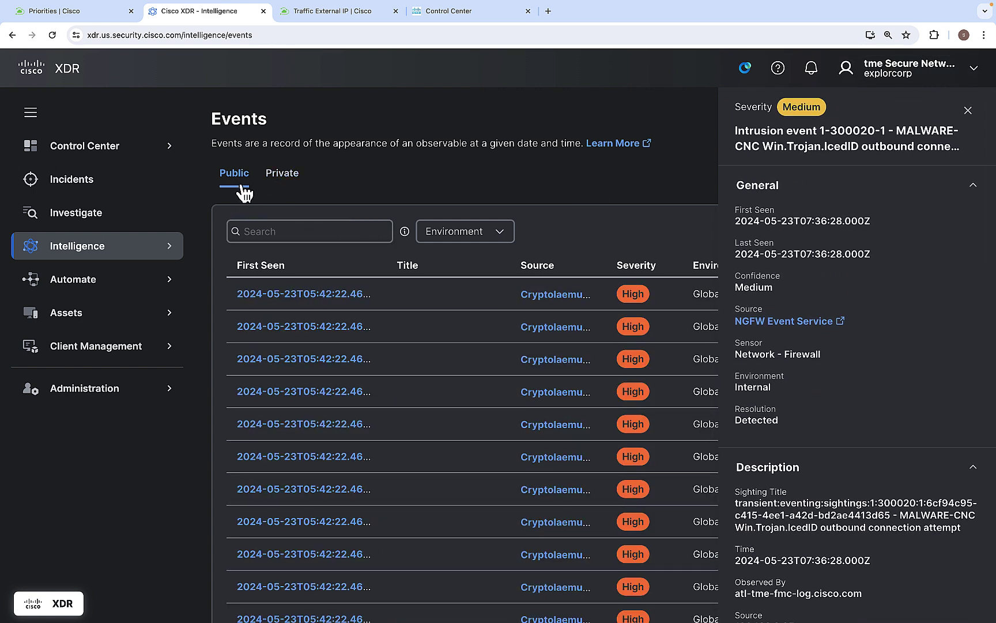
click(968, 111)
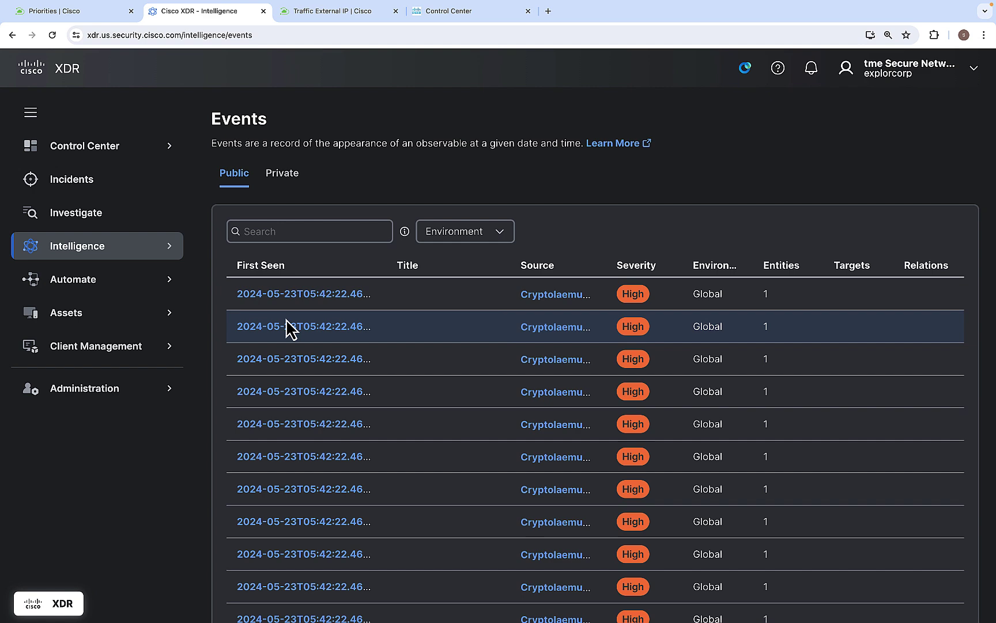
click(144, 253)
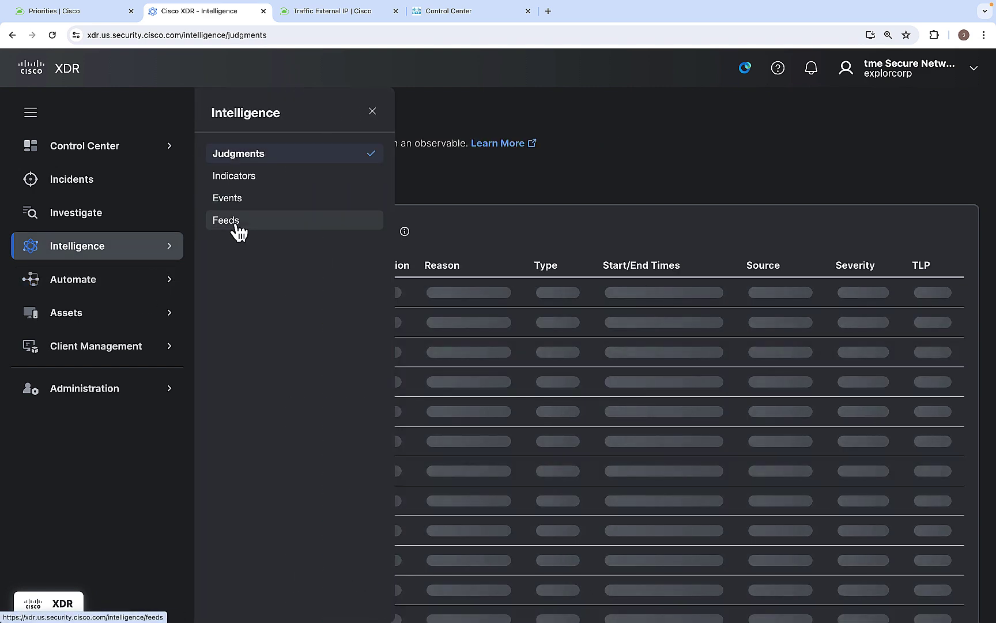
- Open the Feeds list and look at the Create Feed URL form without saving
click(233, 222)
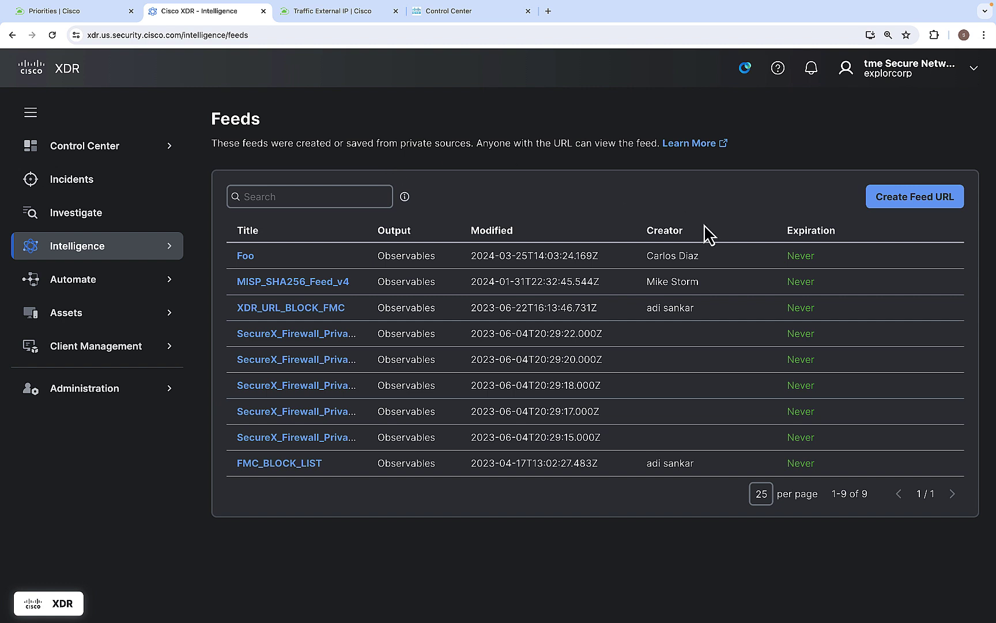
click(916, 199)
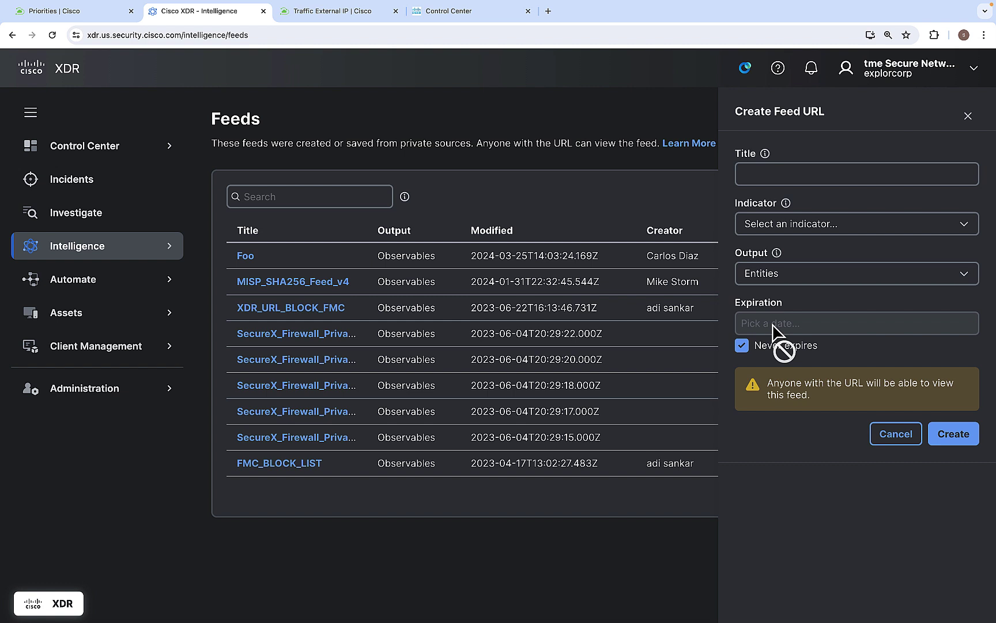
click(971, 118)
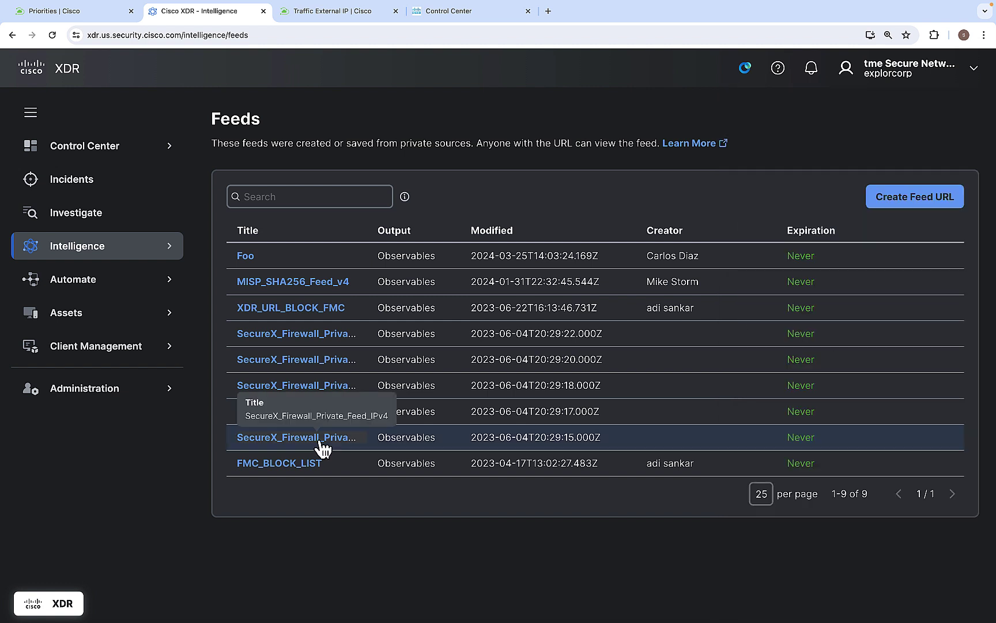
- Open SecureX_Firewall_Private_Feed_IPv4's details and open its feed URL in a new tab
click(322, 444)
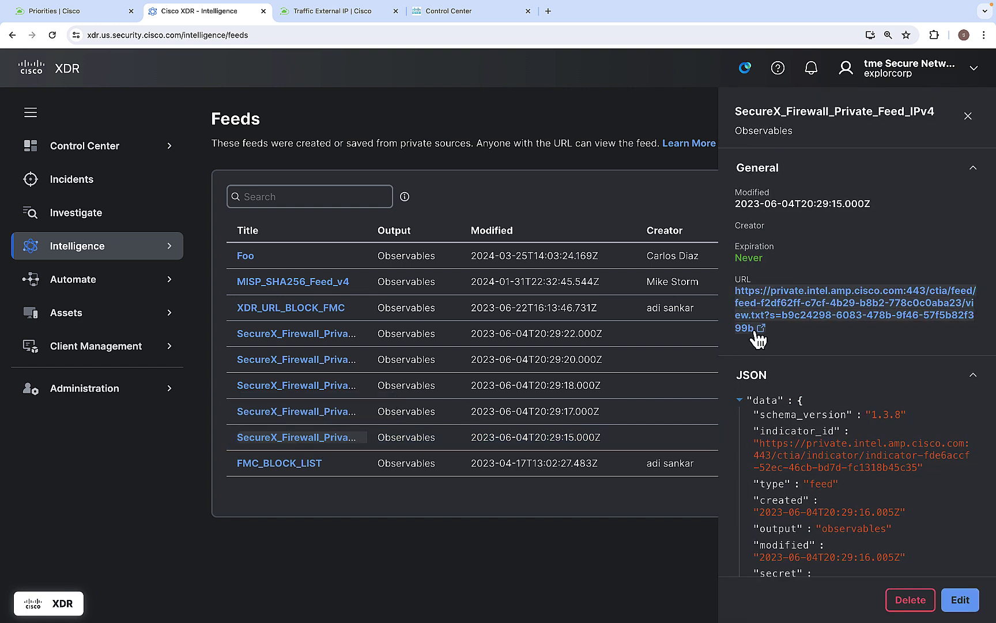
triple_click(731, 300)
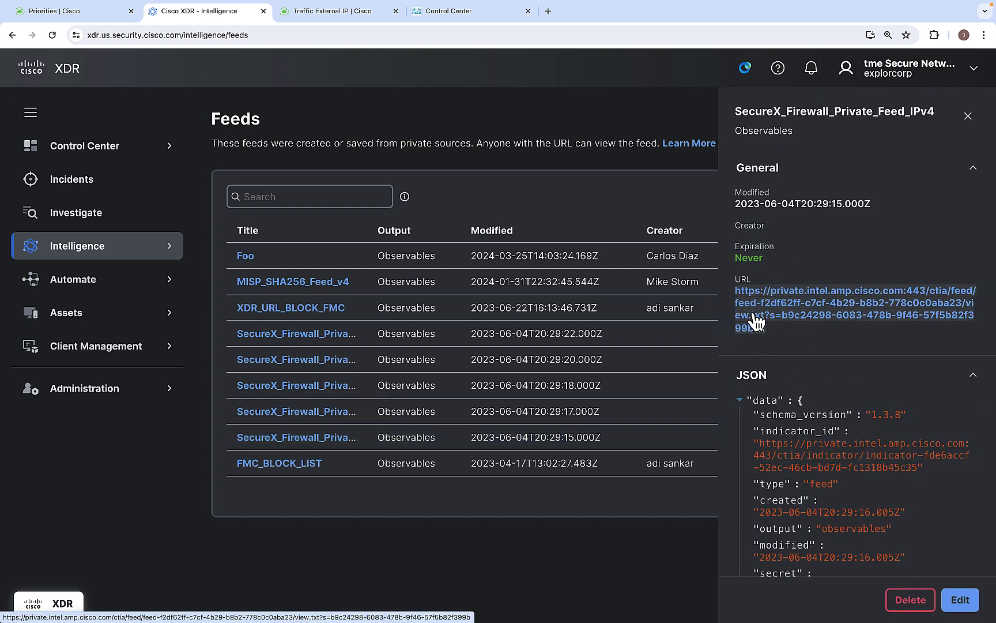
right_click(752, 311)
click(757, 316)
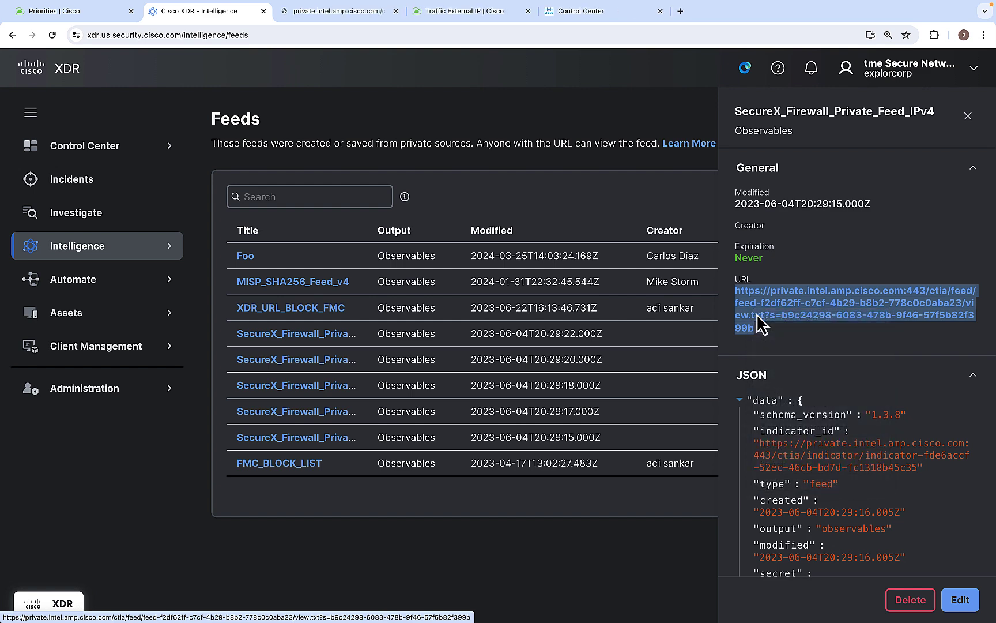
click(332, 18)
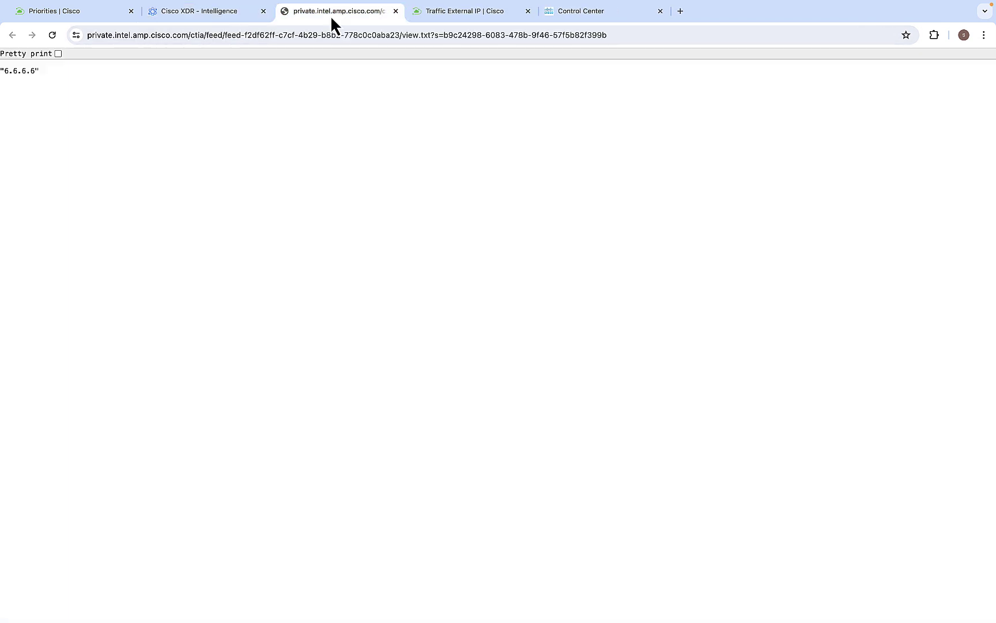